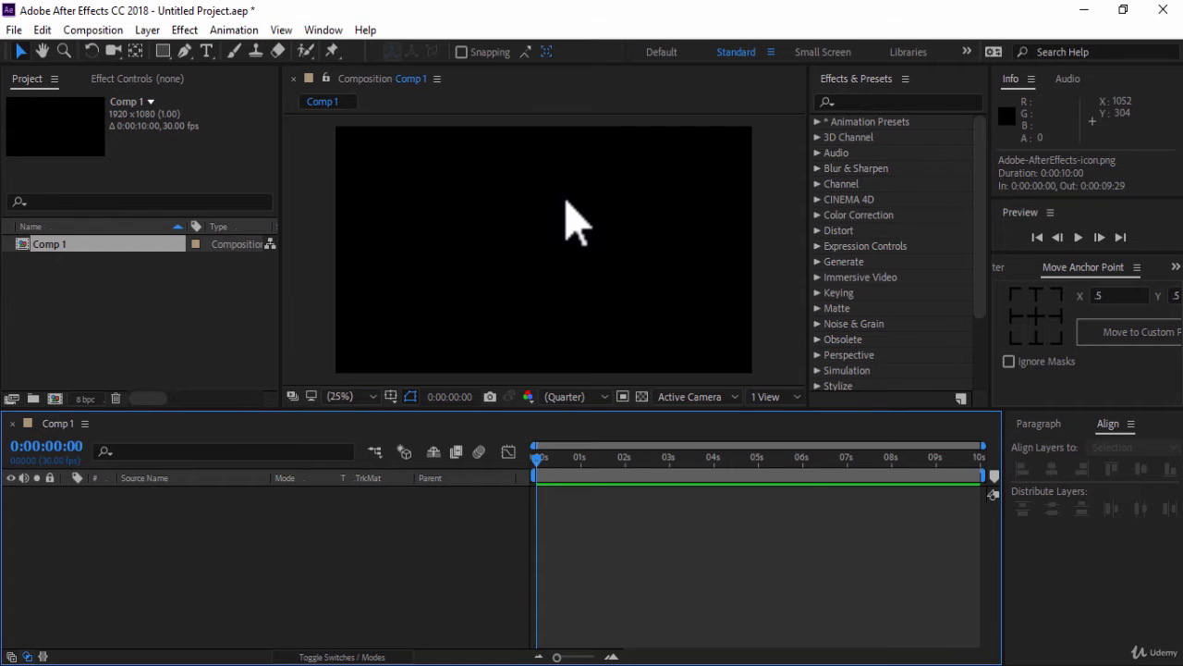
# - Import Adobe-AfterEffects-icon.png as footage and add it to Comp 1 as a layer
pyautogui.doubleClick(209, 310)
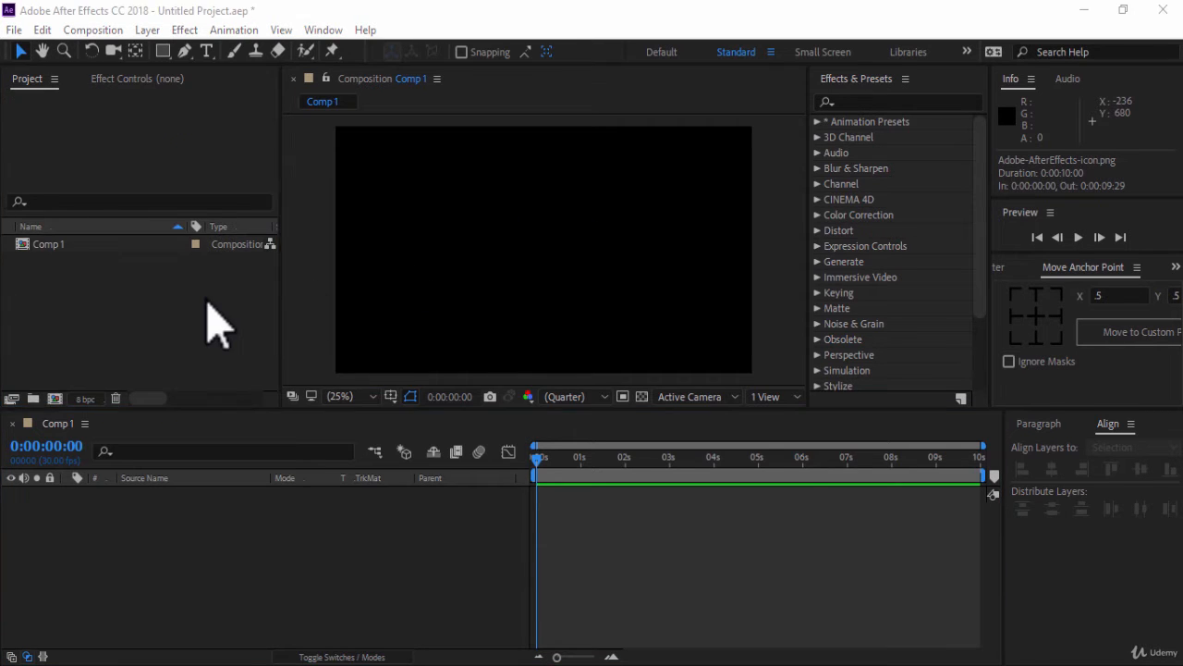
pyautogui.moveTo(582, 199); pyautogui.dragTo(585, 306)
pyautogui.doubleClick(523, 214)
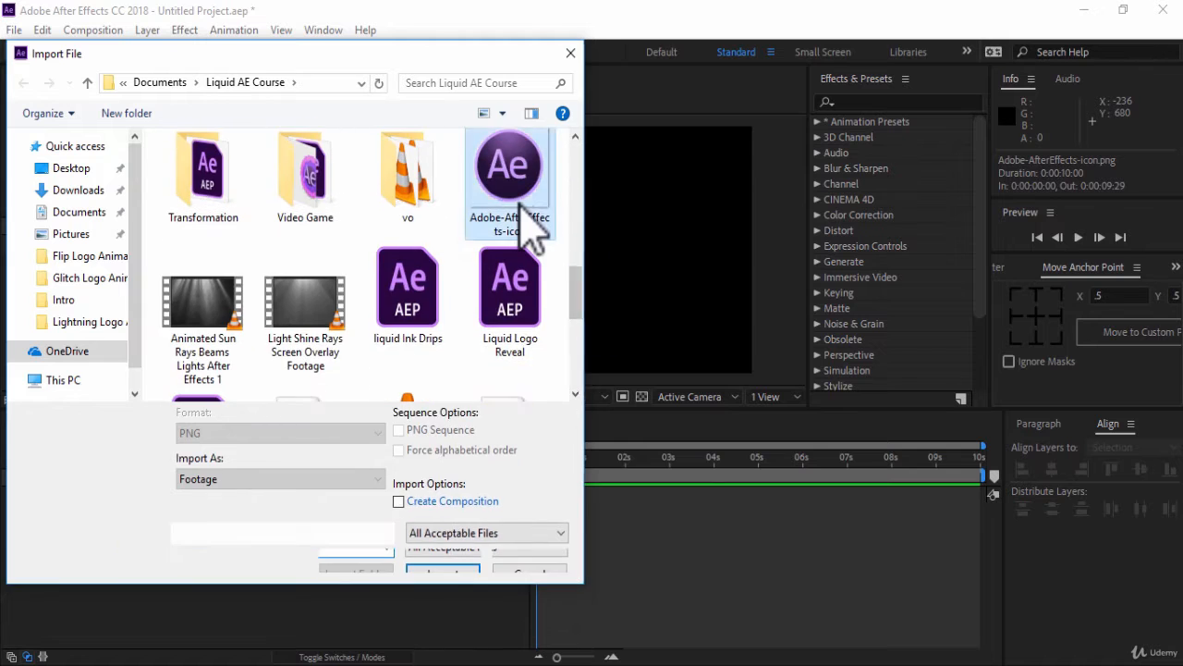
pyautogui.moveTo(125, 246); pyautogui.dragTo(159, 555)
# - Set the icon layer's scale to 160% and deselect the layer
pyautogui.press('s')
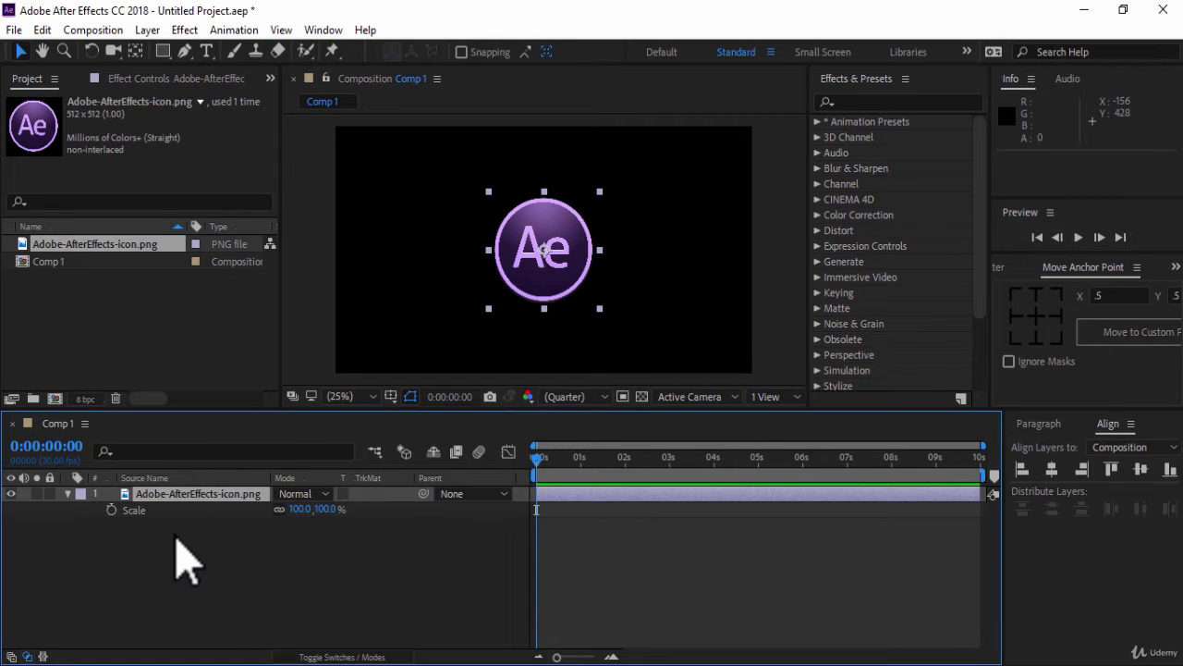
pyautogui.click(302, 509)
pyautogui.write('160')
pyautogui.press('Return')
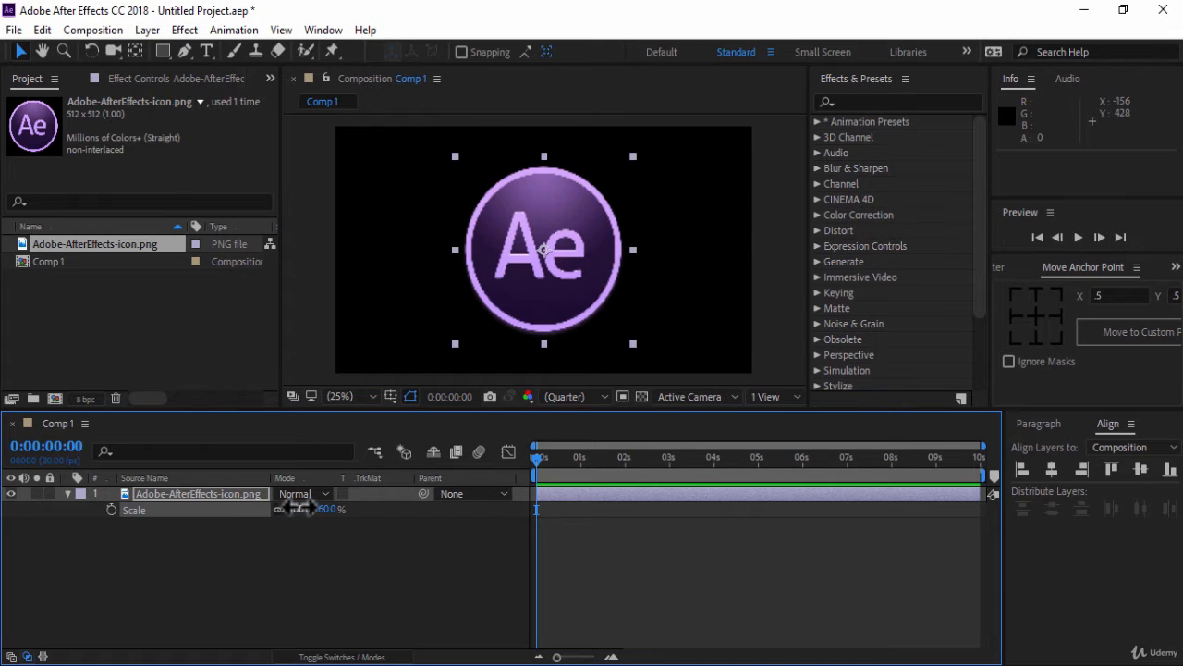
pyautogui.click(388, 583)
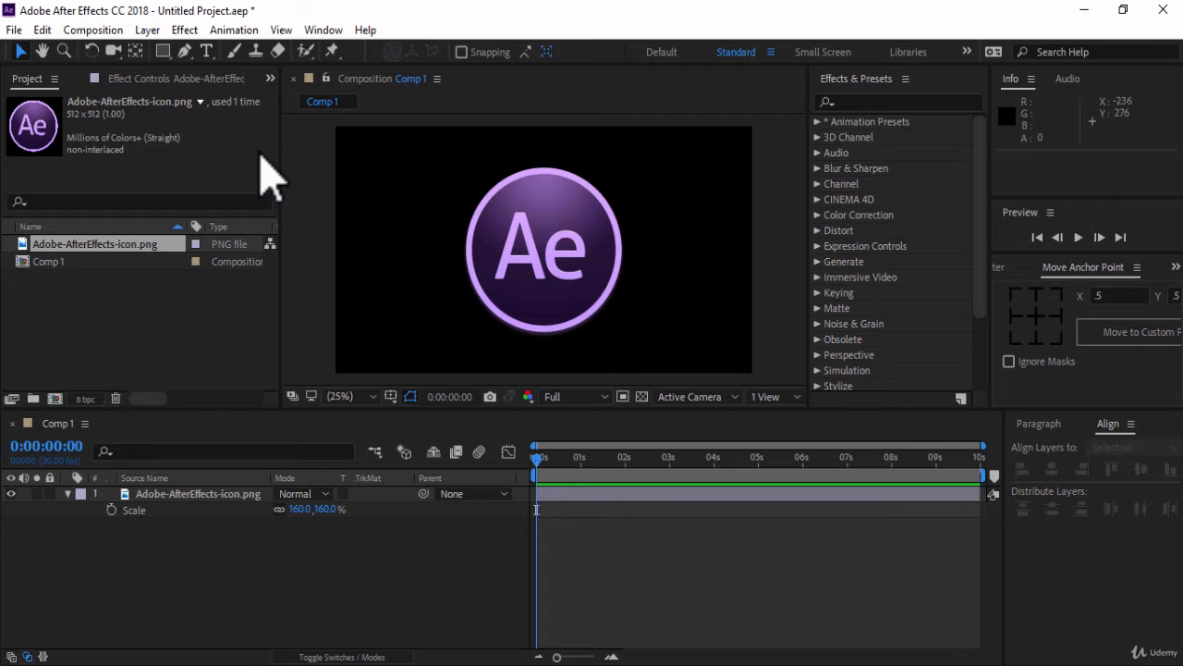
# - Activate the Rectangle tool and set its fill type to Linear Gradient
pyautogui.click(164, 52)
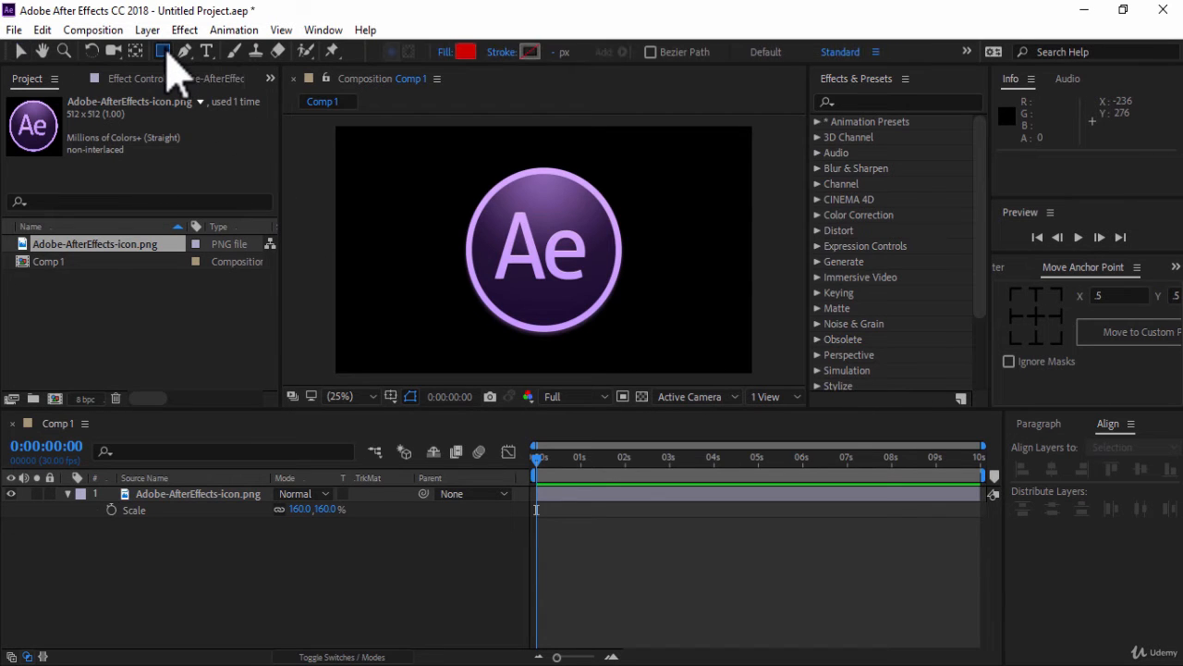
pyautogui.click(446, 52)
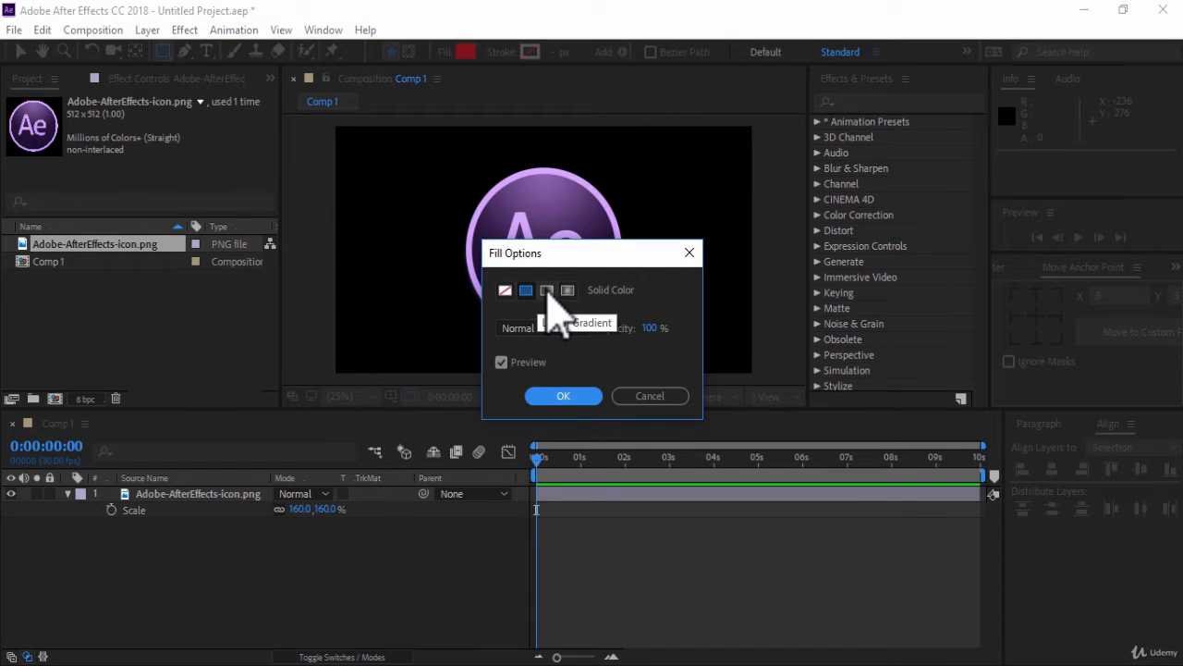
pyautogui.click(548, 292)
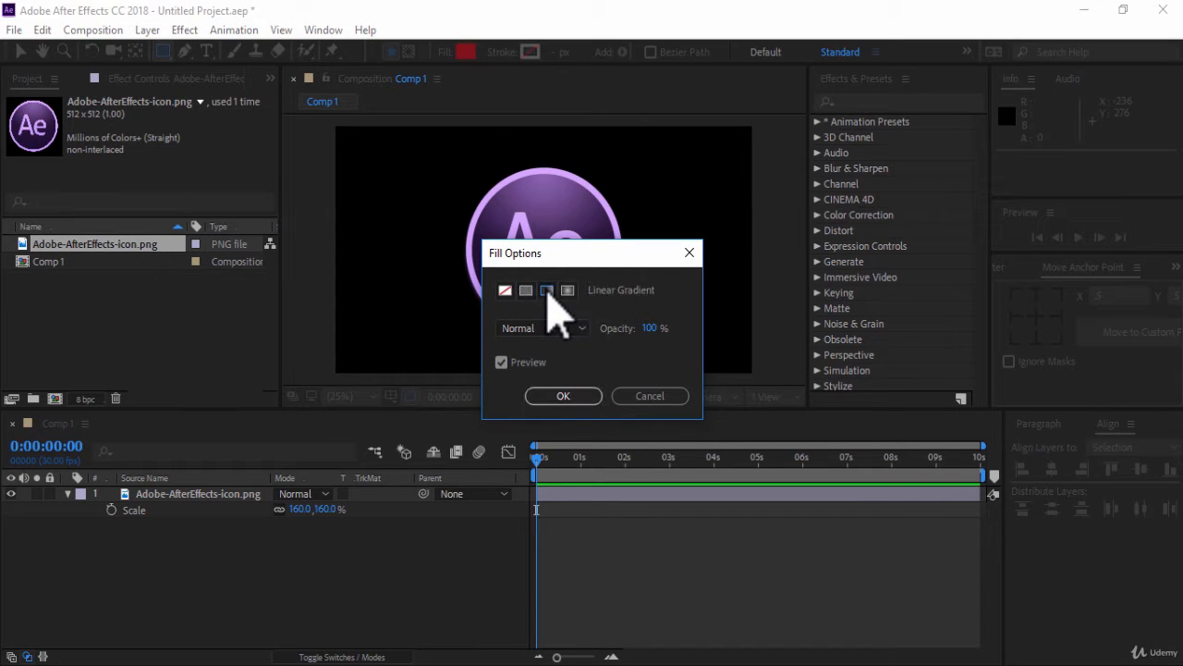
pyautogui.click(562, 395)
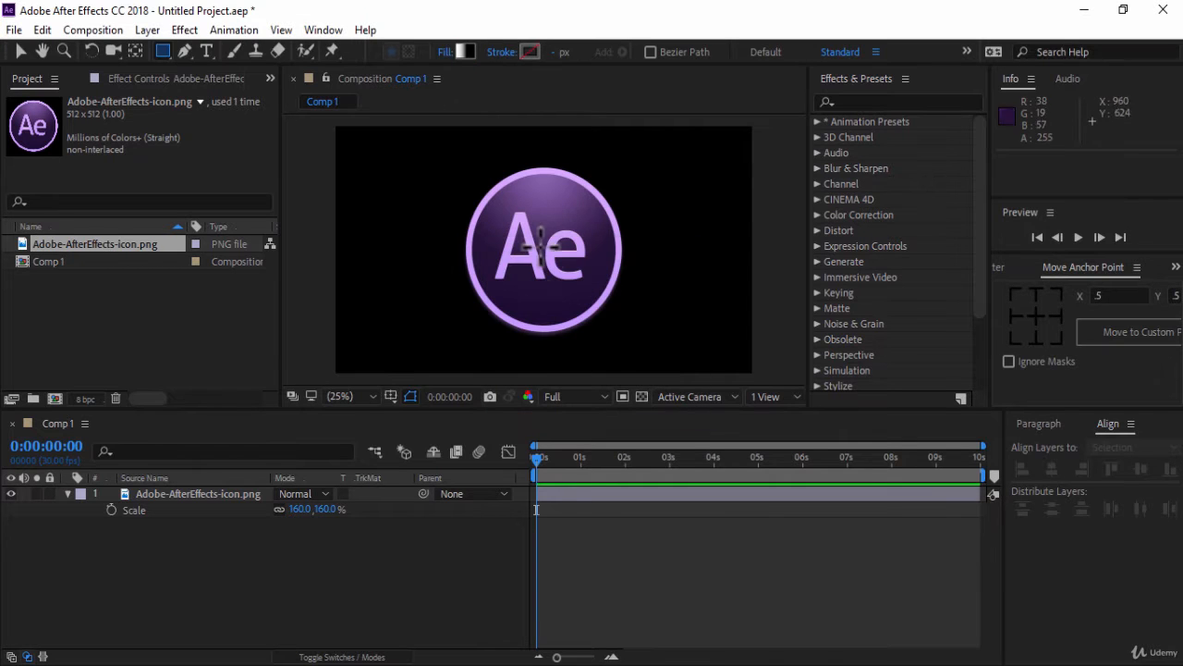
# - Move the fill gradient's color midpoint to 95% for a hard white-to-black transition
pyautogui.click(468, 53)
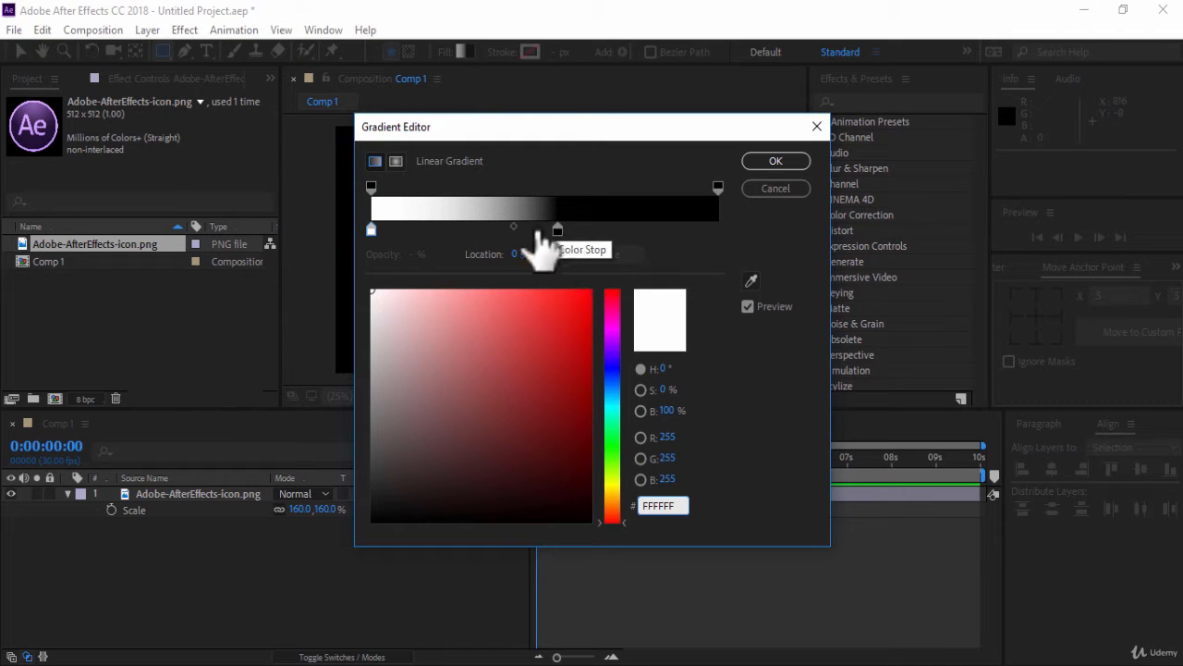
pyautogui.moveTo(516, 229); pyautogui.dragTo(559, 234)
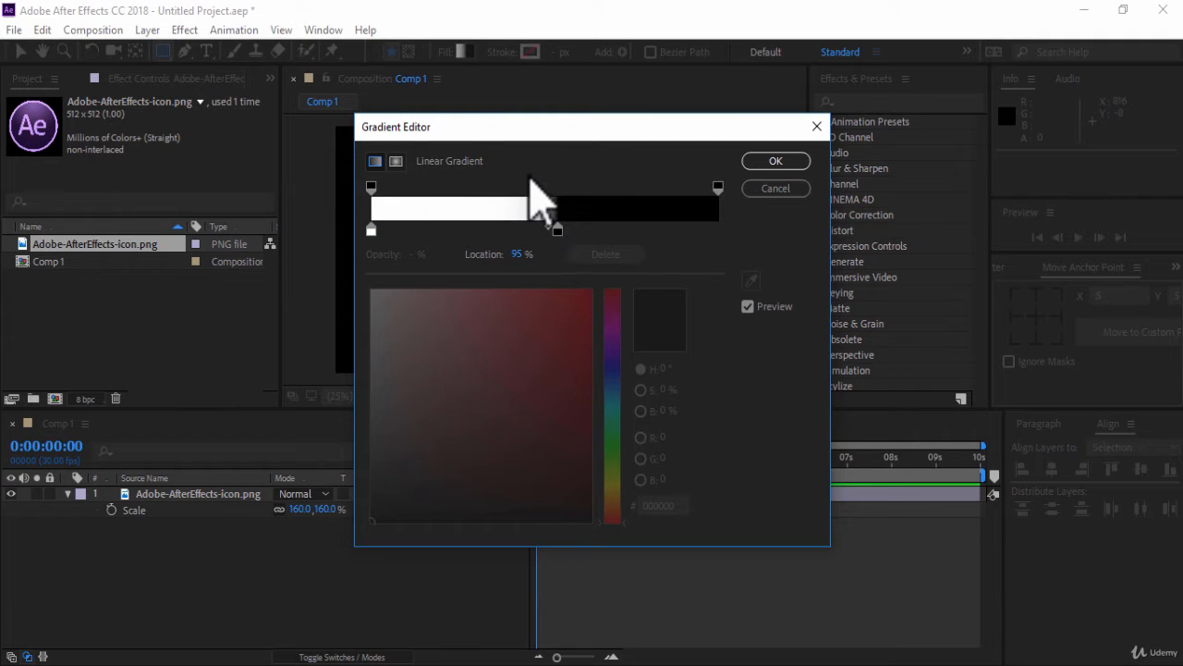
pyautogui.click(775, 161)
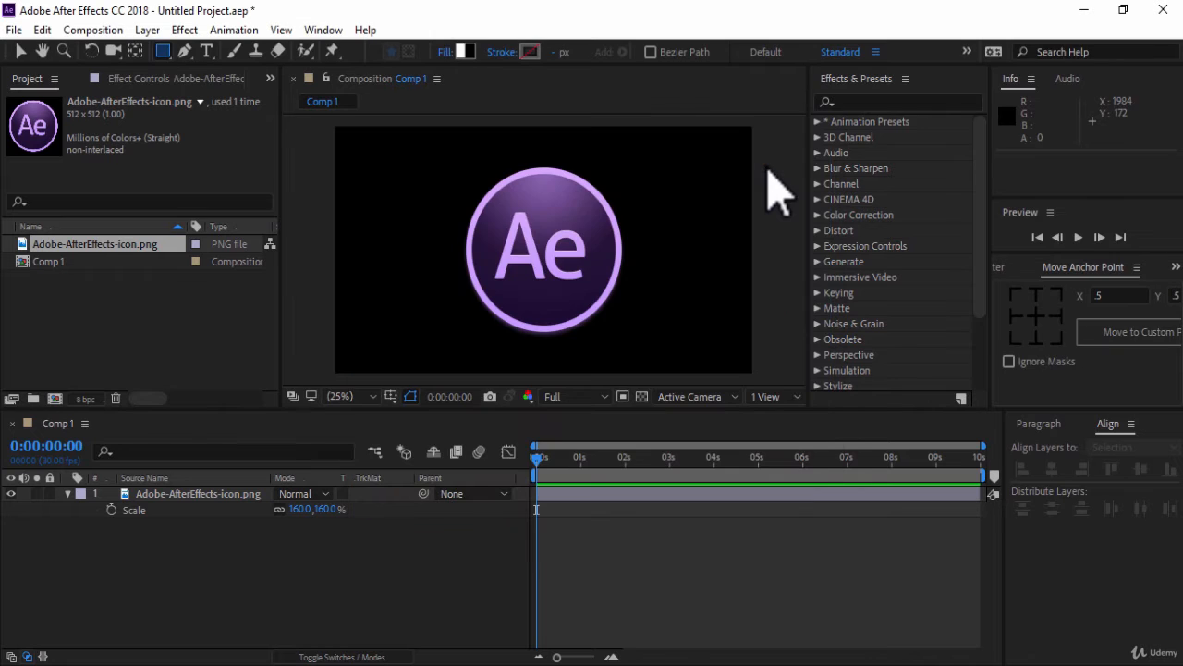
# - Draw a gradient rectangle about 1160 by 270 px across the icon's middle, and resize it narrower and slightly taller
pyautogui.moveTo(421, 218)
pyautogui.mouseDown()
pyautogui.moveTo(680, 248)
pyautogui.moveTo(672, 277)
pyautogui.mouseUp()
pyautogui.click(20, 51)
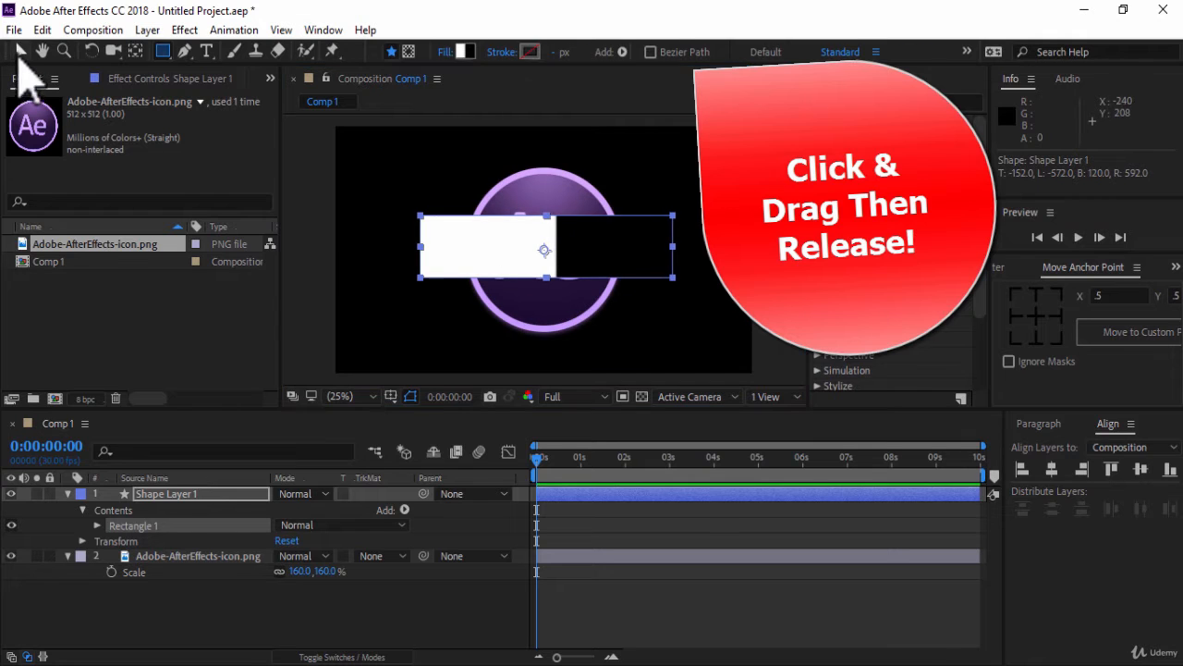
pyautogui.moveTo(421, 247); pyautogui.dragTo(448, 247)
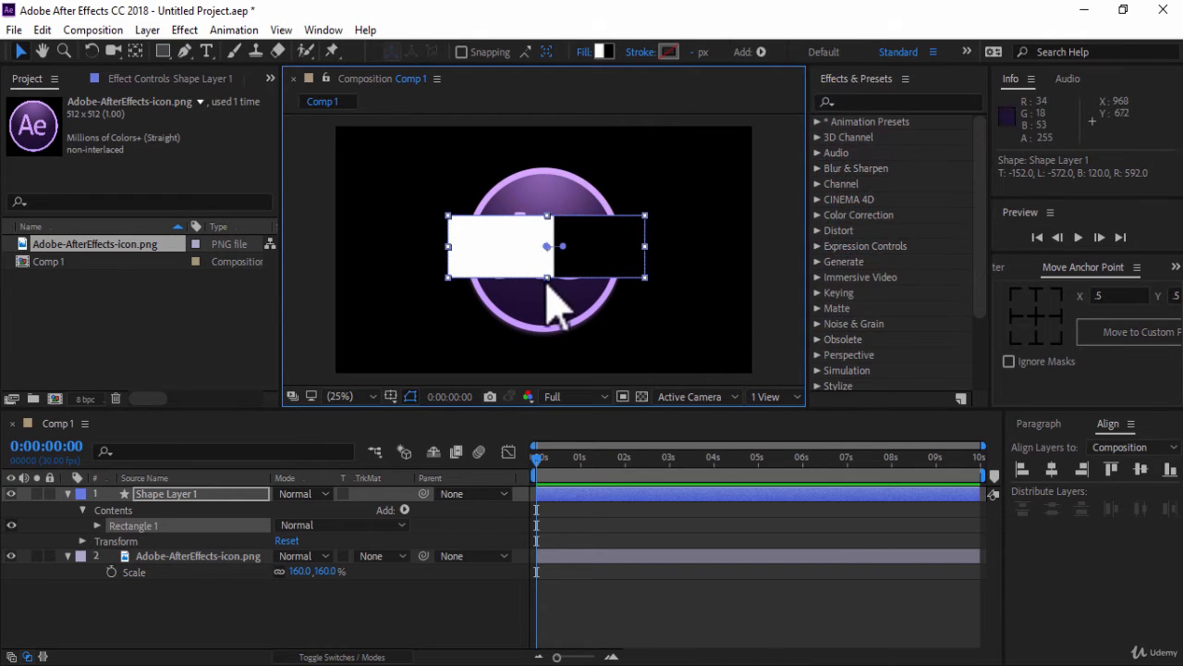
pyautogui.moveTo(547, 277); pyautogui.dragTo(546, 285)
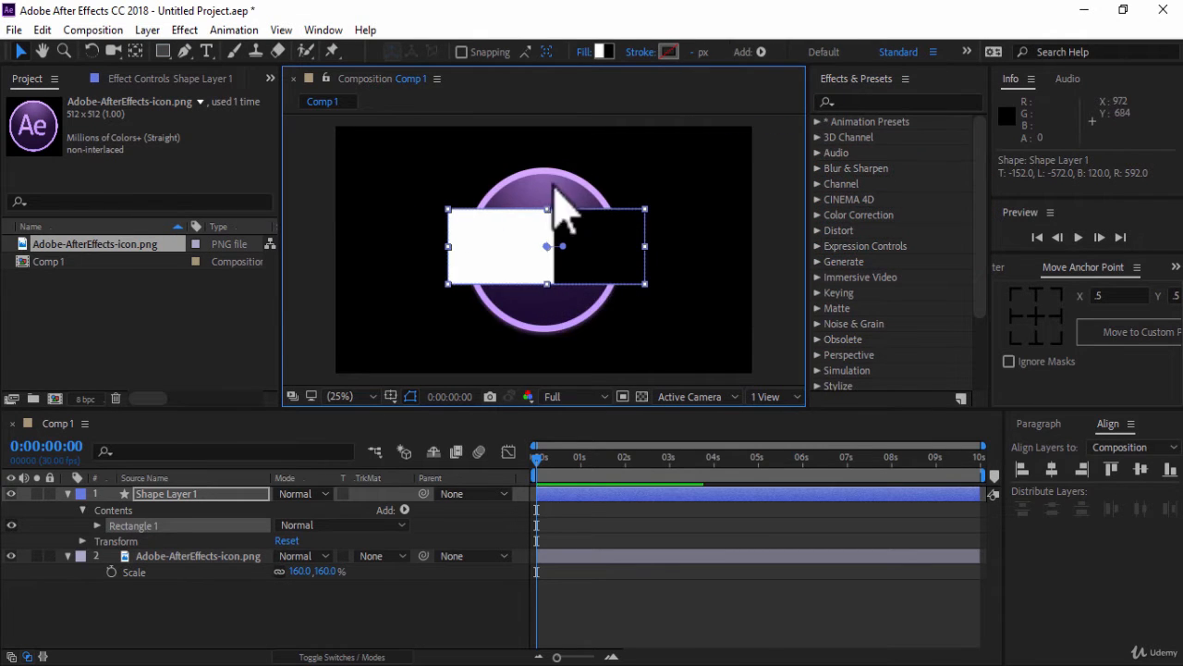
# - Add a red 1920 × 1080 px solid beneath all other layers and collapse the open layer properties
pyautogui.click(130, 619)
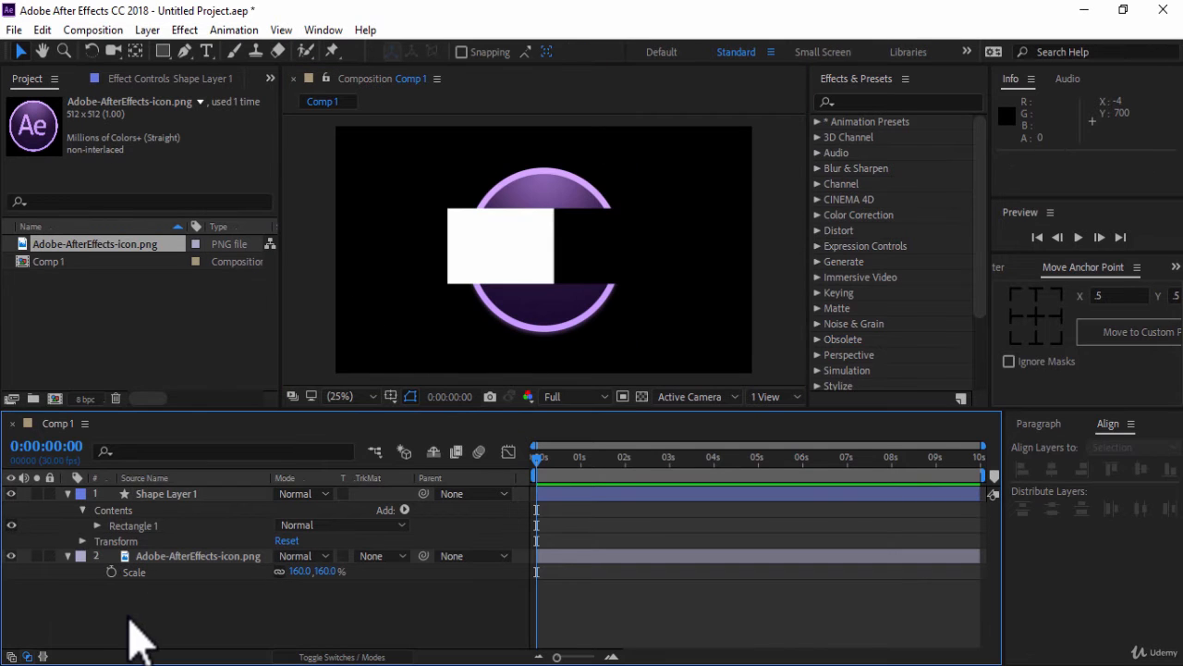
pyautogui.rightClick(130, 619)
pyautogui.moveTo(239, 416)
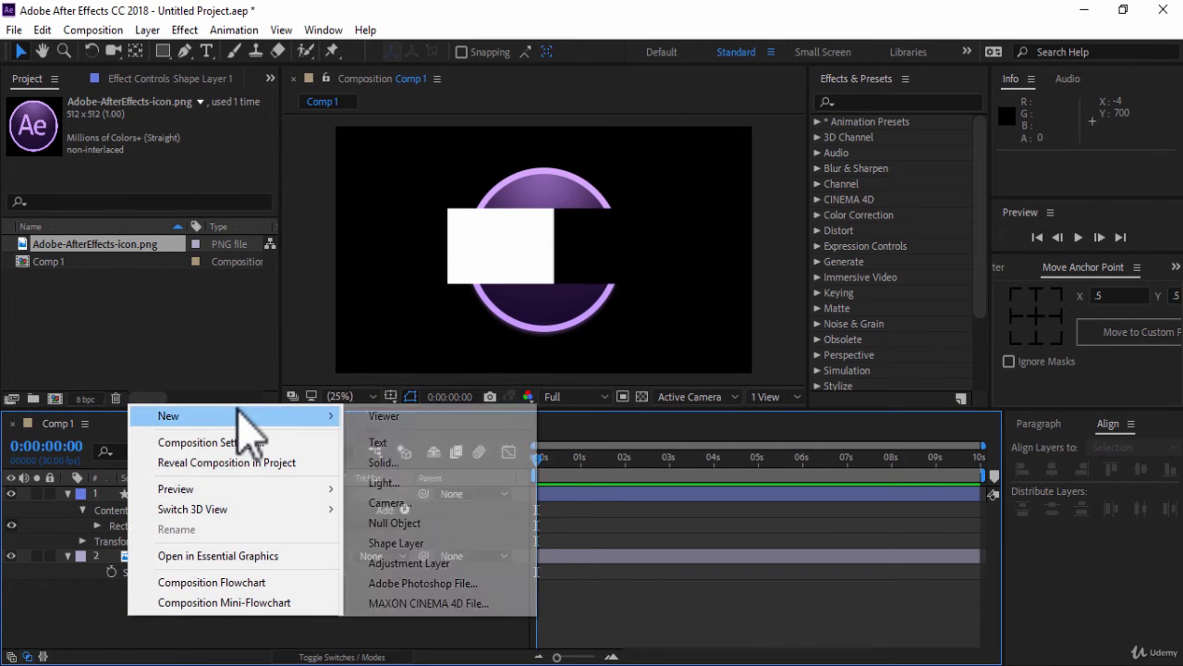
pyautogui.click(383, 464)
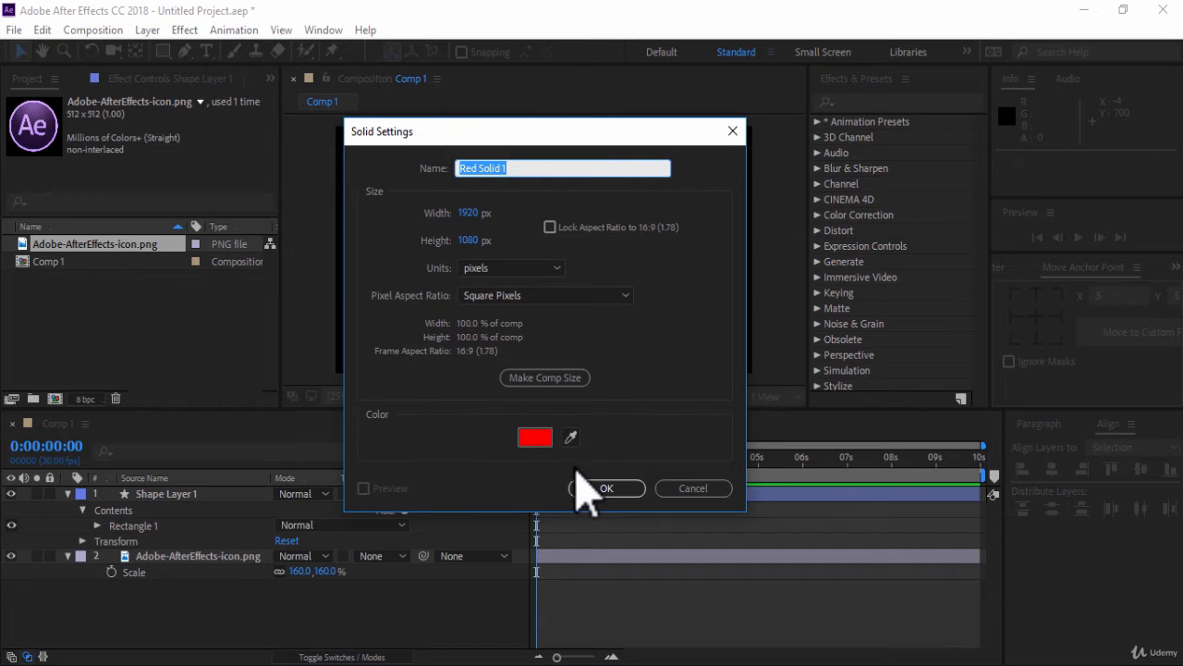
pyautogui.click(592, 488)
pyautogui.moveTo(211, 508); pyautogui.dragTo(199, 606)
pyautogui.click(67, 494)
pyautogui.click(67, 509)
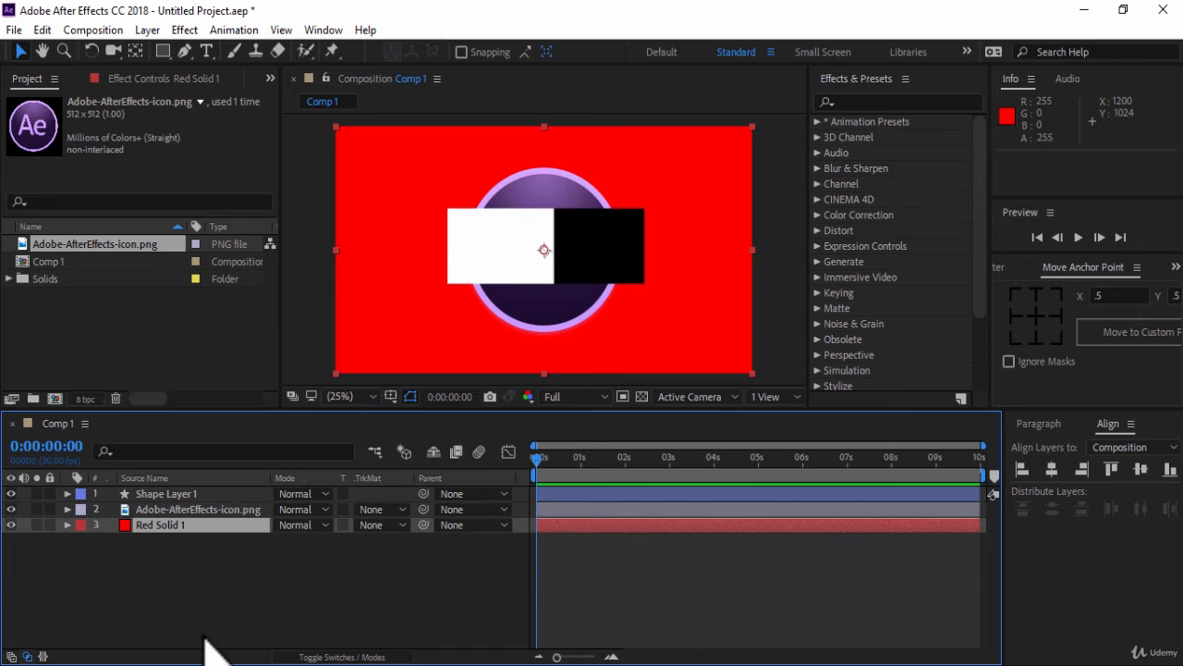
pyautogui.click(192, 494)
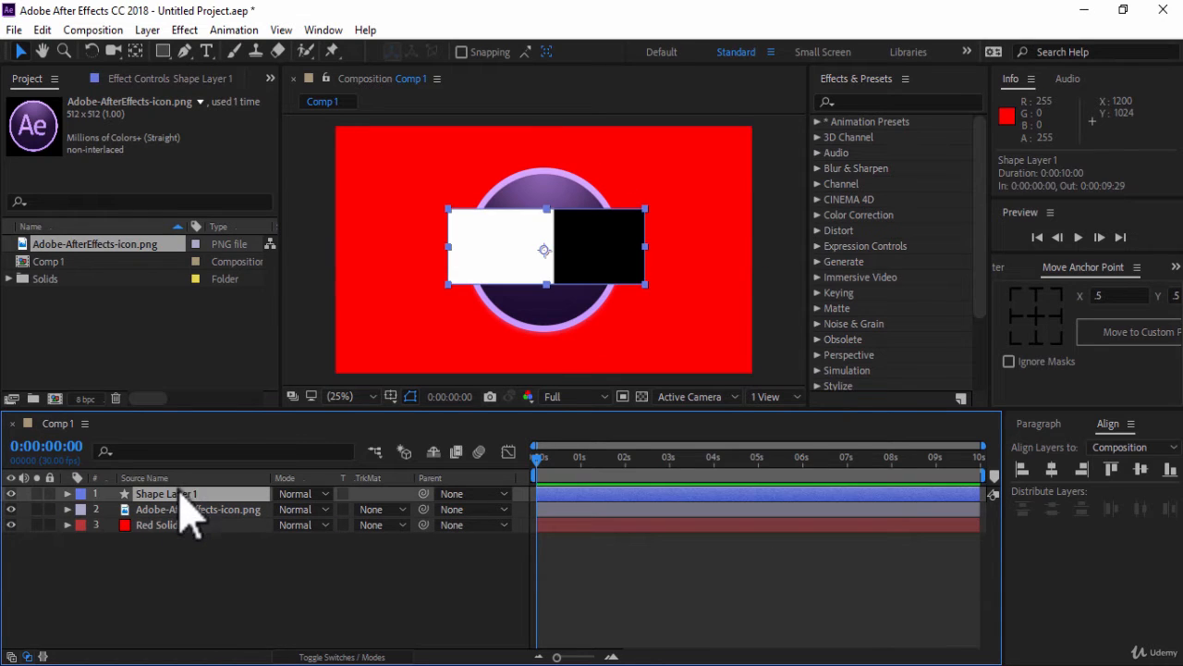
pyautogui.press("'")
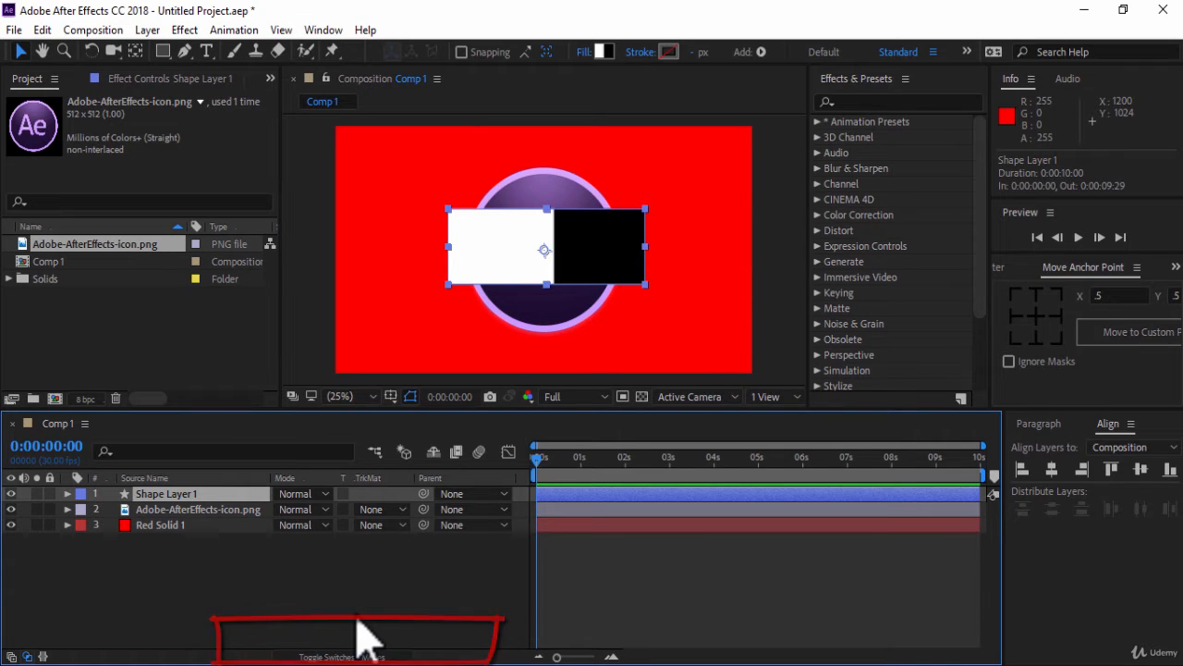
pyautogui.press('F4')
pyautogui.press('F4')
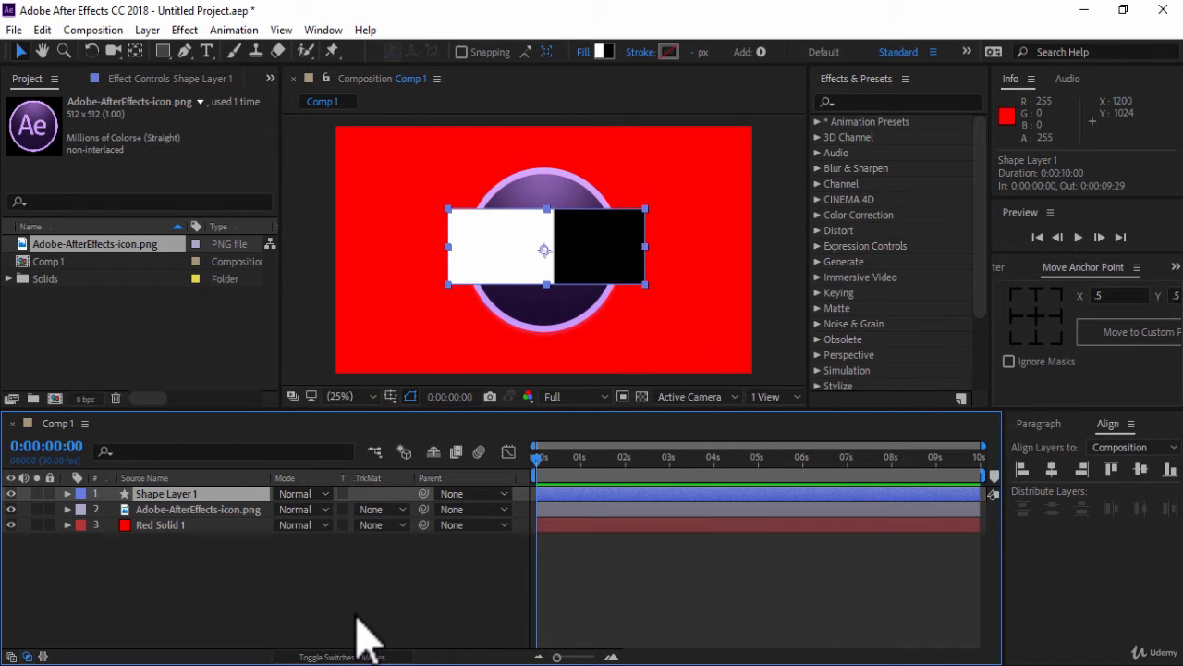
# - Try Luma Matte and Luma Inverted Matte from Shape Layer 1 as the icon layer's track matte
pyautogui.click(256, 514)
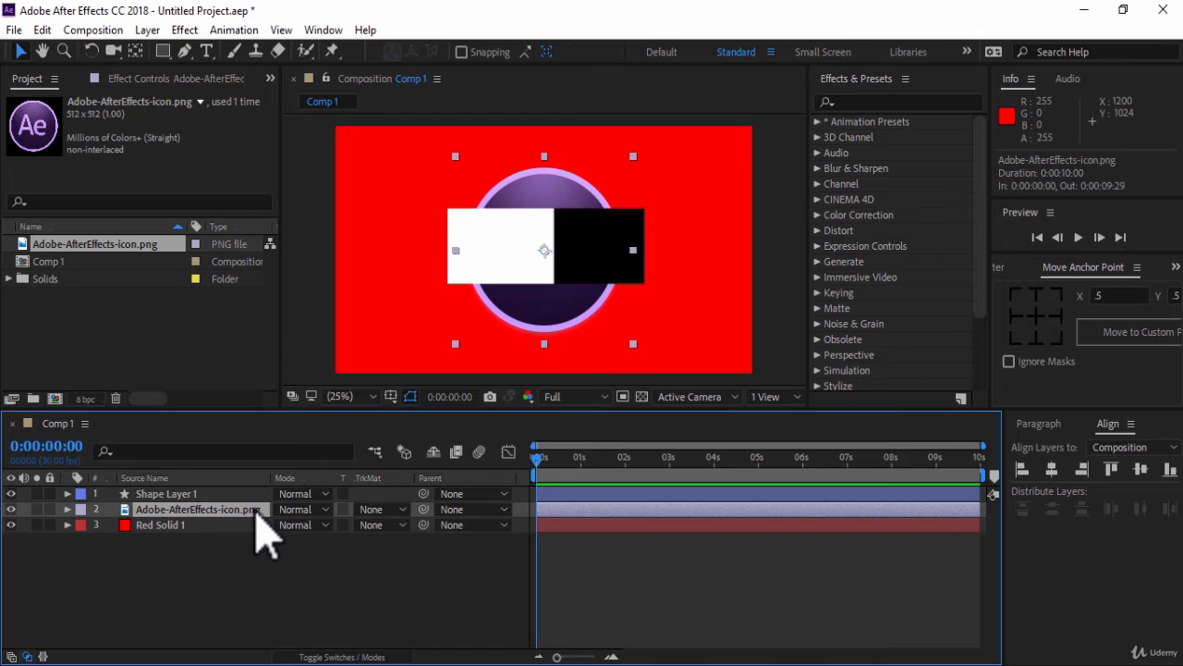
pyautogui.click(404, 512)
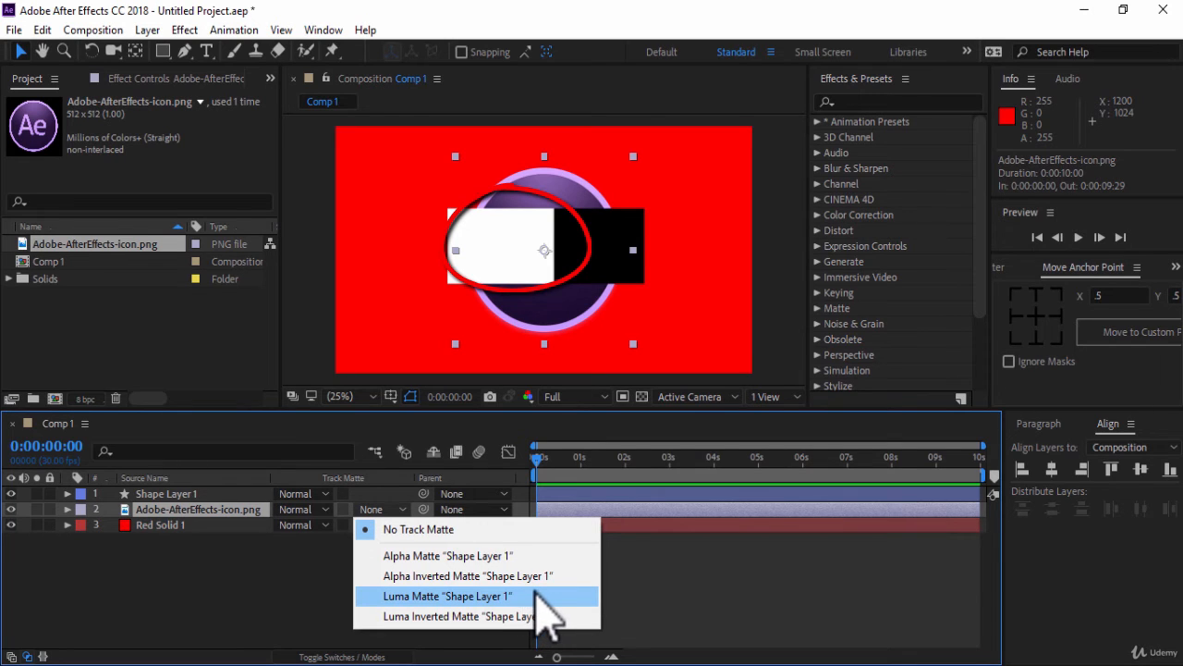
pyautogui.click(543, 596)
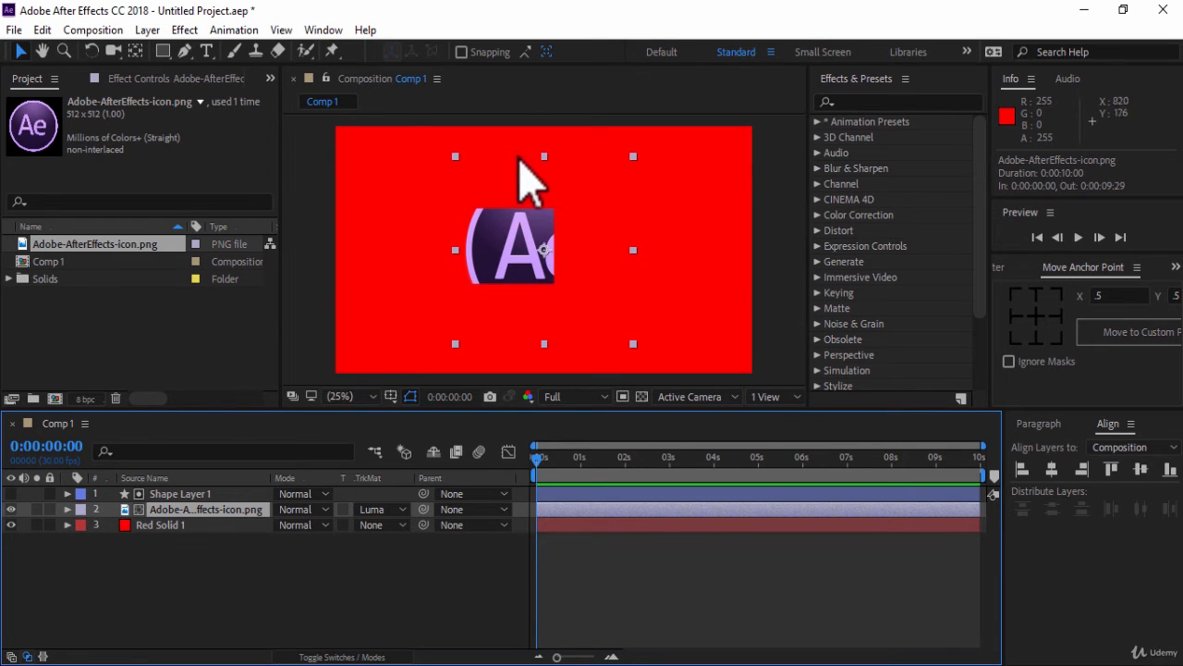
pyautogui.click(399, 510)
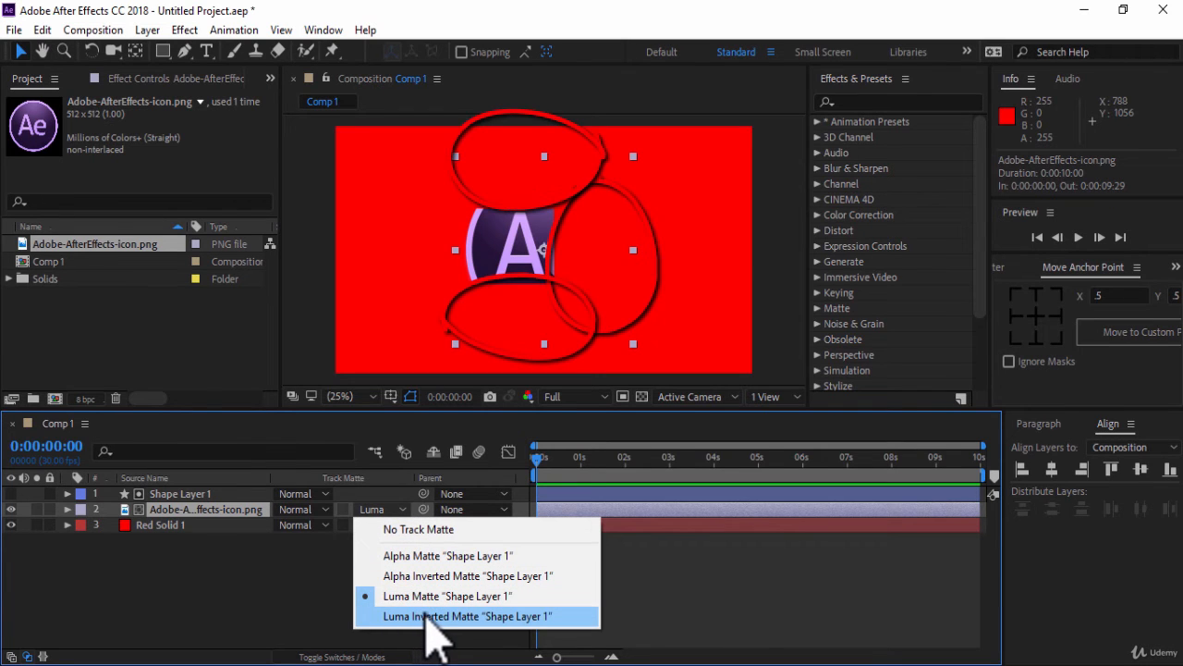
pyautogui.click(426, 614)
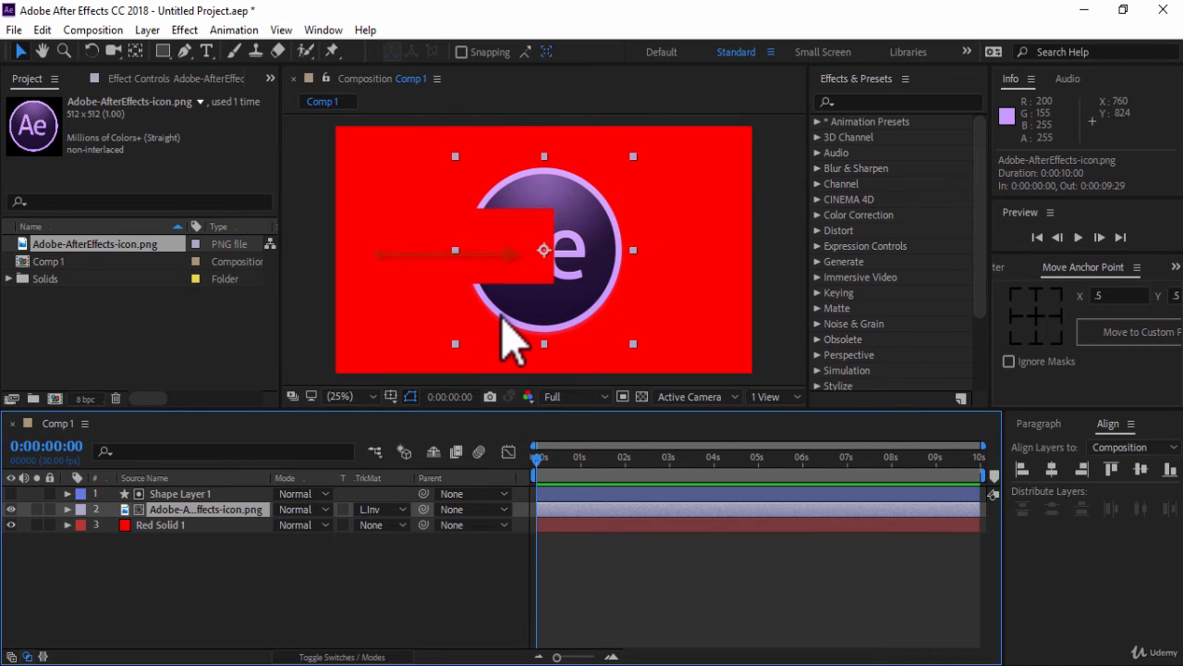
# - Try Alpha Matte from Shape Layer 1 on the icon layer, and switch its track matte to Alpha Inverted Matte
pyautogui.click(388, 510)
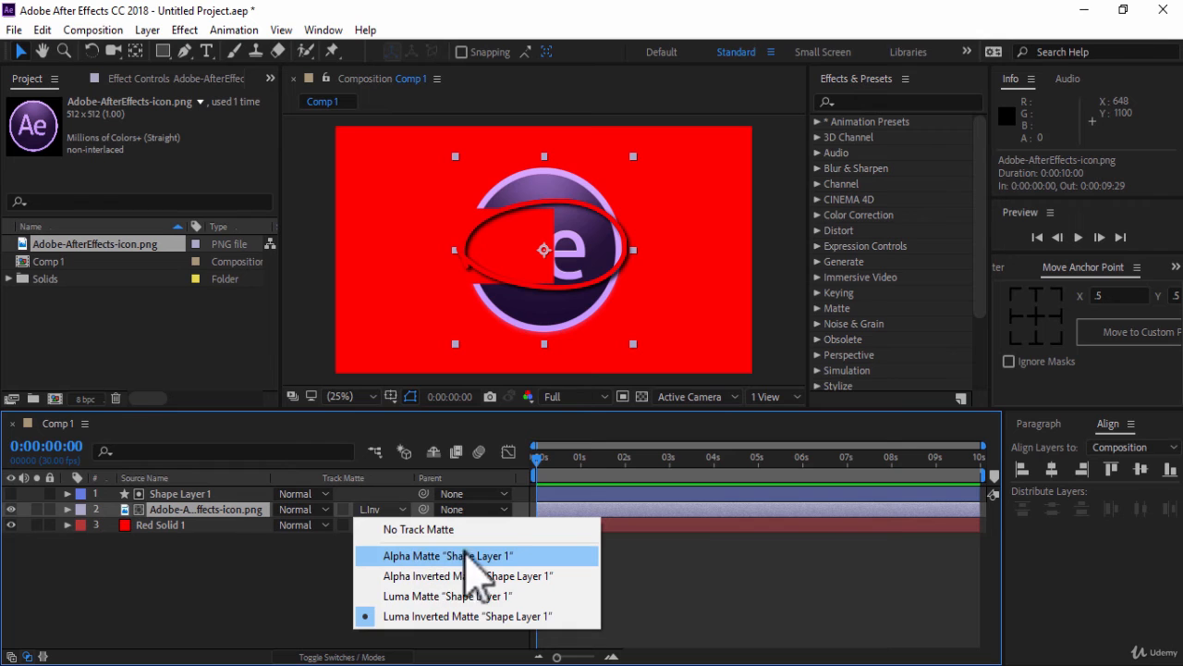
pyautogui.click(521, 553)
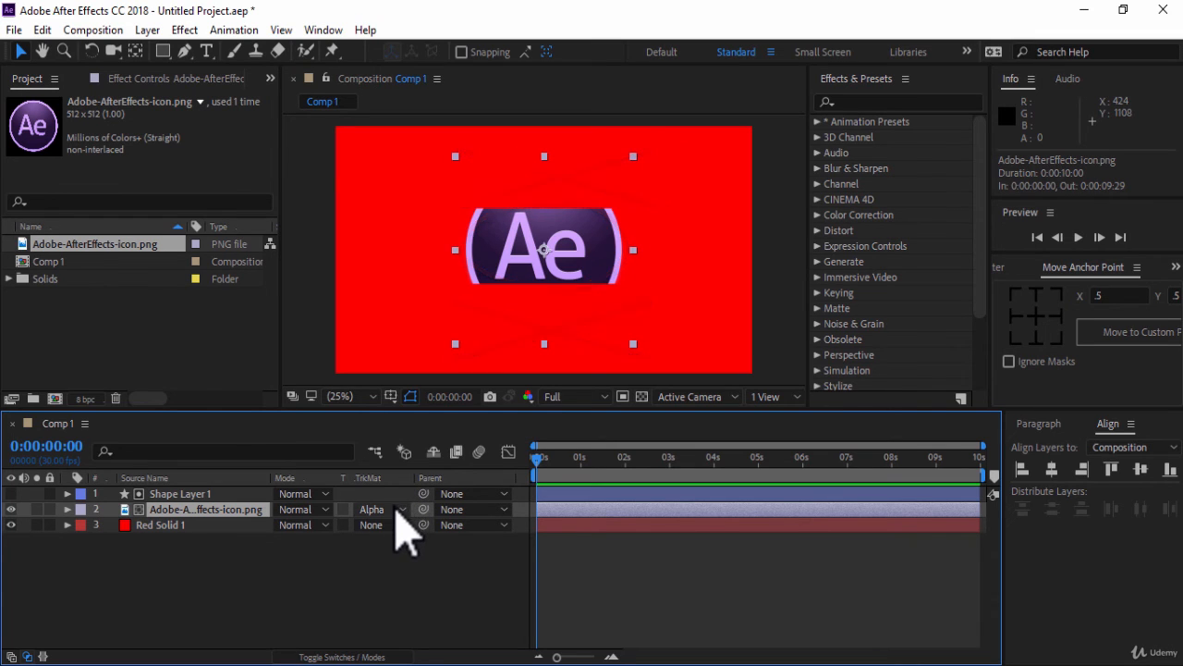
pyautogui.click(396, 514)
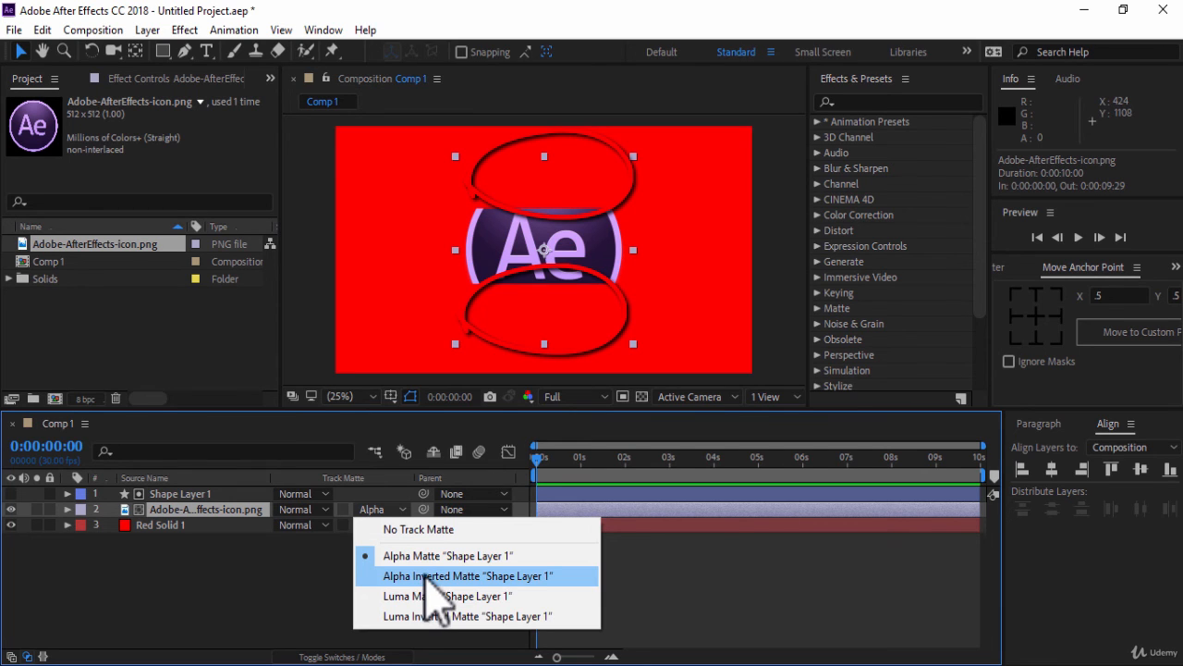
pyautogui.click(424, 577)
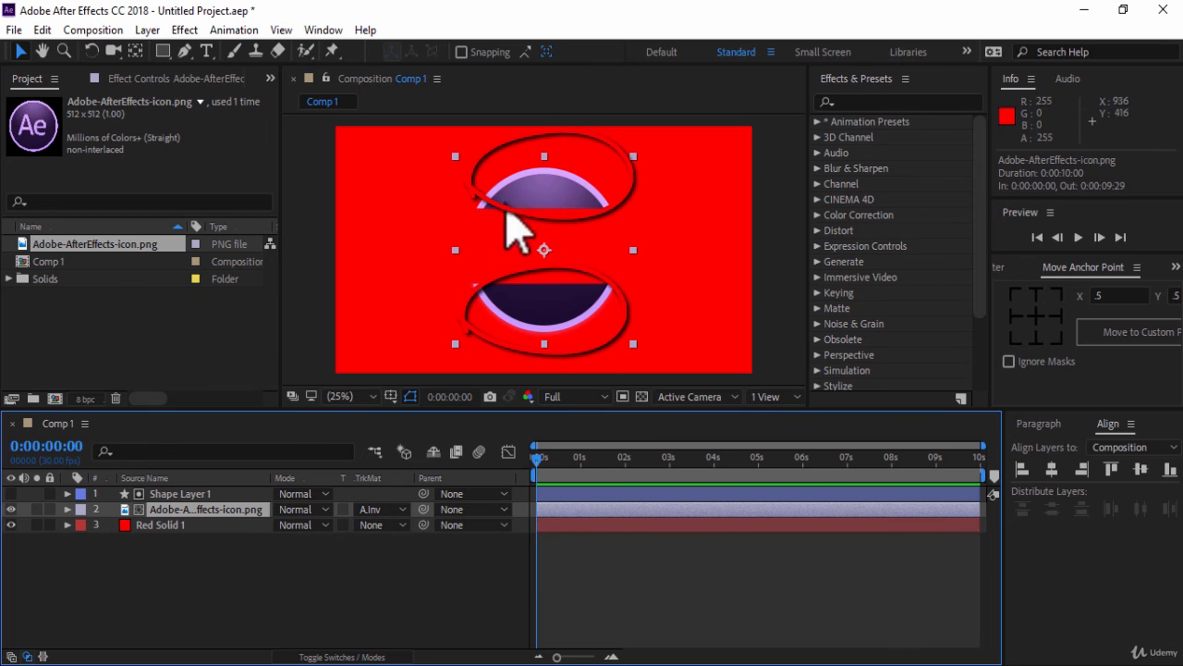